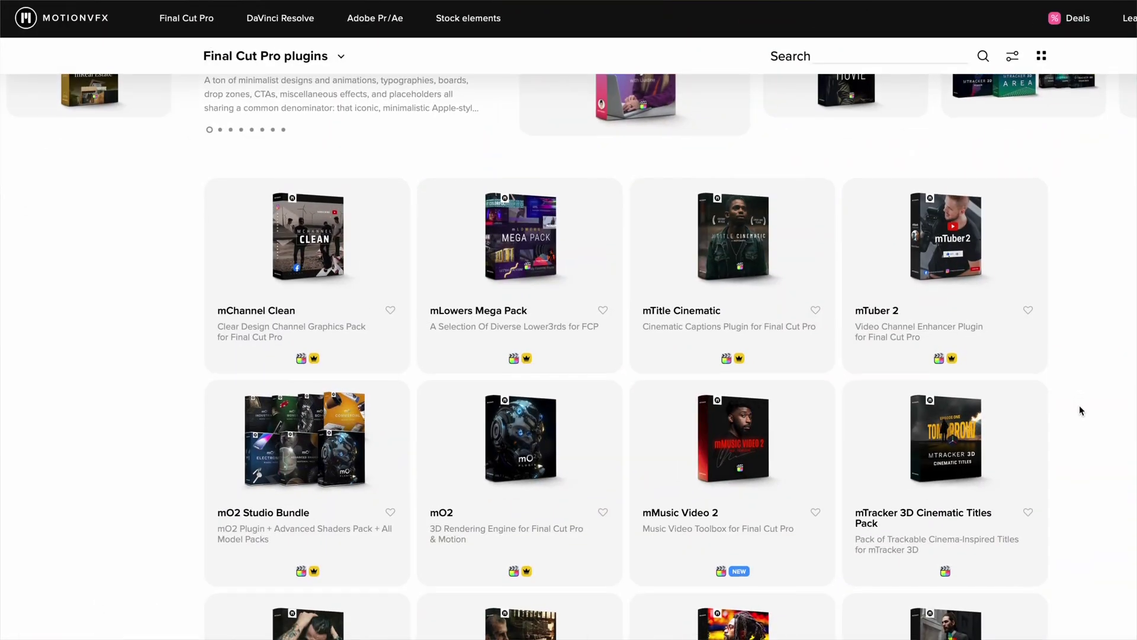
# Scroll the mRotoAI page to 'Your animated masks across the frames!', comparing the shot with and without the mask
pyautogui.scroll(-3, 1079, 405)
pyautogui.scroll(-5, 1080, 410)
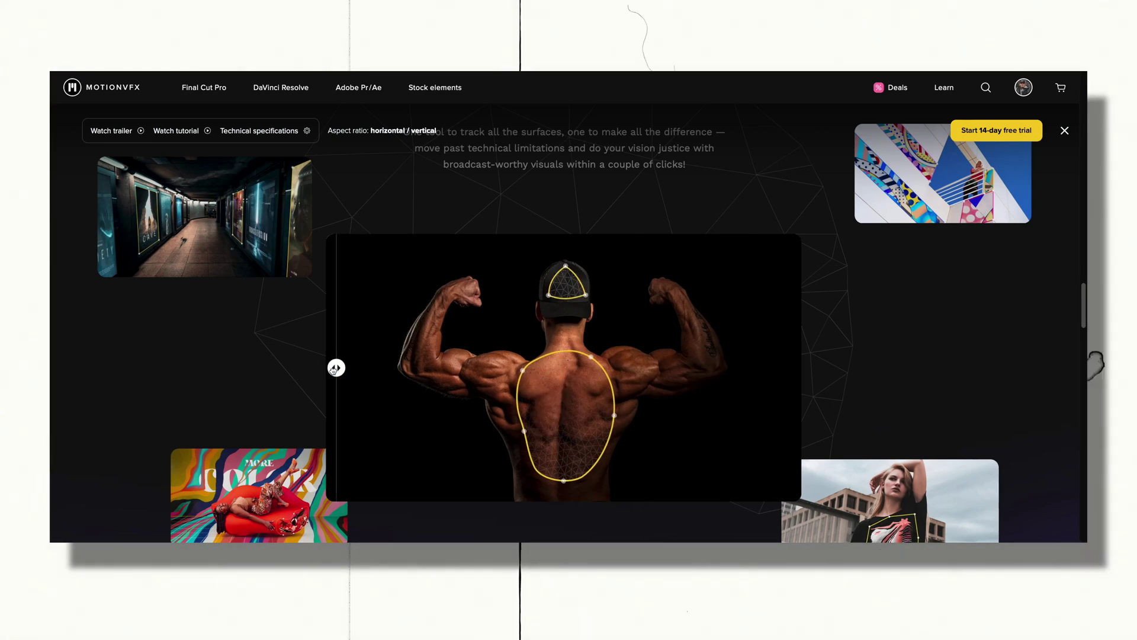
pyautogui.moveTo(336, 368); pyautogui.dragTo(790, 368)
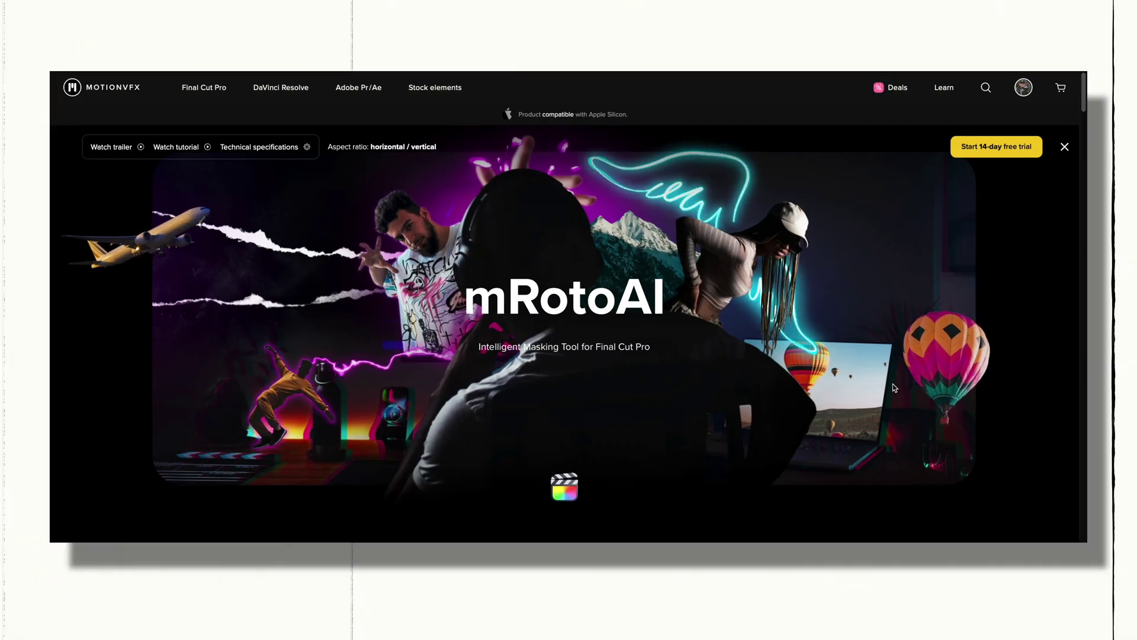
pyautogui.scroll(-10, 879, 402)
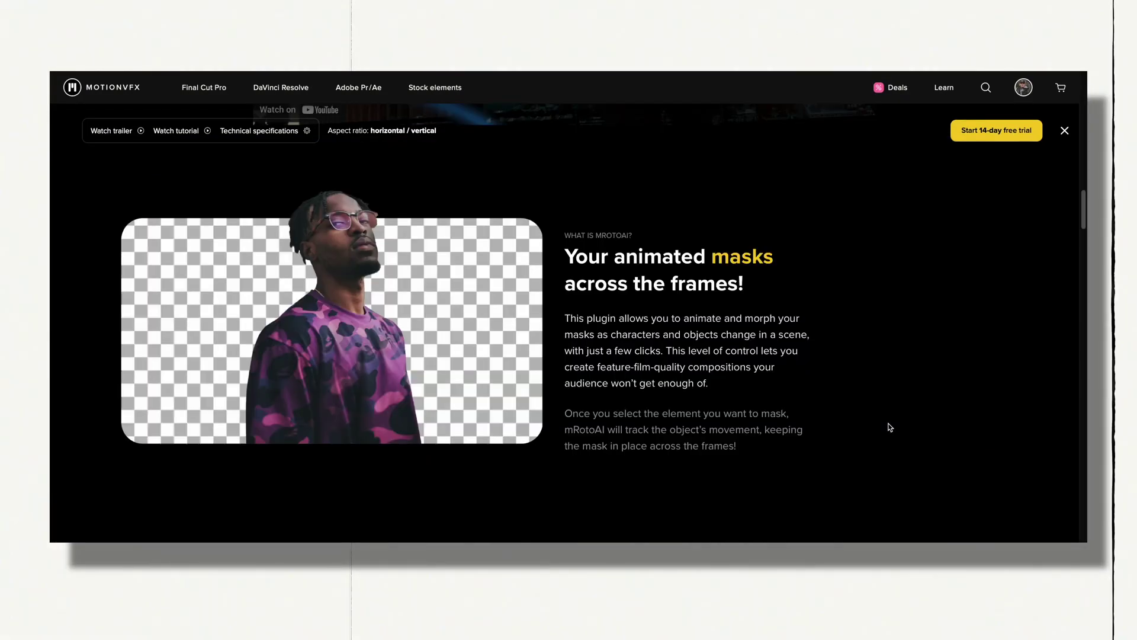
pyautogui.scroll(-5, 890, 427)
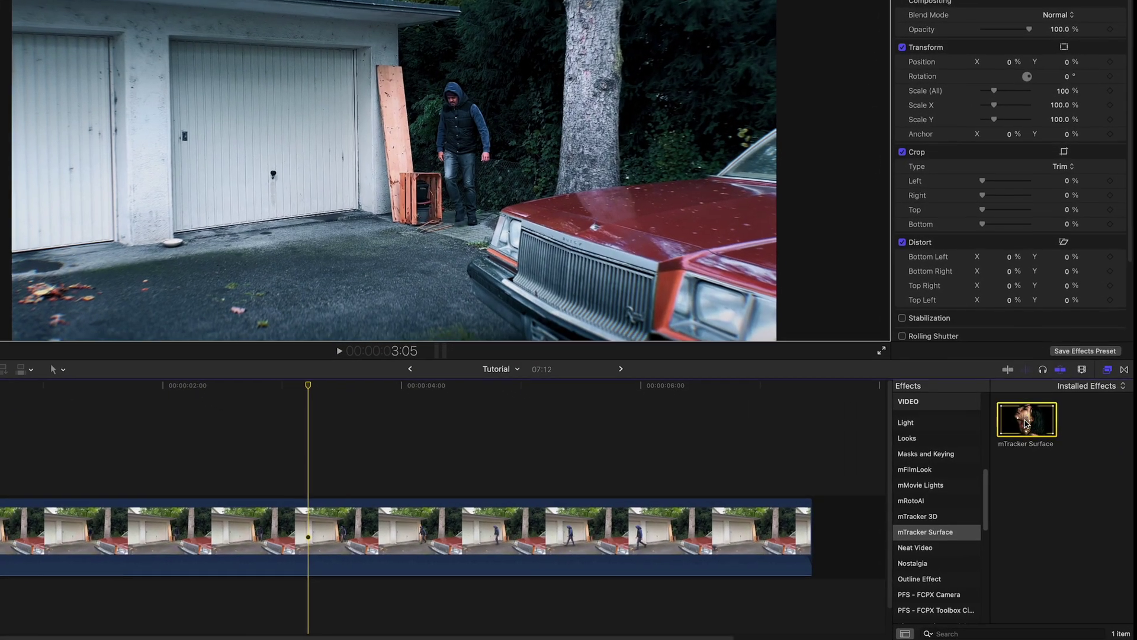
# Drop mTracker Surface from the Effects browser onto the IMG_8239 garage clip
pyautogui.moveTo(1032, 412); pyautogui.dragTo(288, 529)
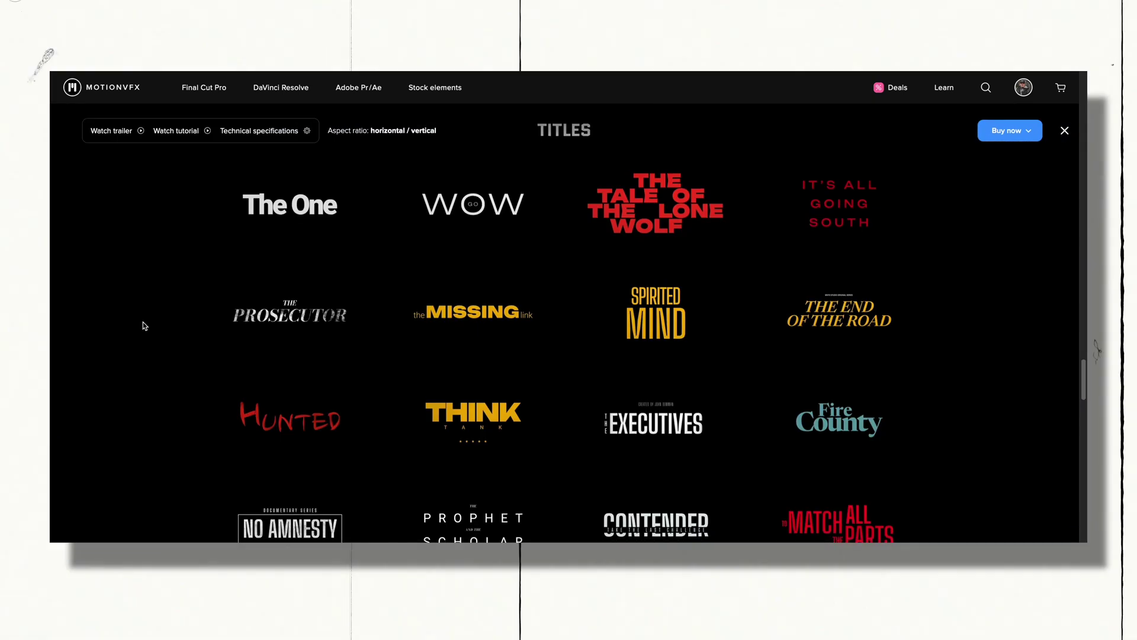
# Add mTracker 3D Expansion Title 09 above the clip with its Title text reading 'The Glitch'
pyautogui.scroll(-3, 144, 323)
pyautogui.scroll(-4, 143, 325)
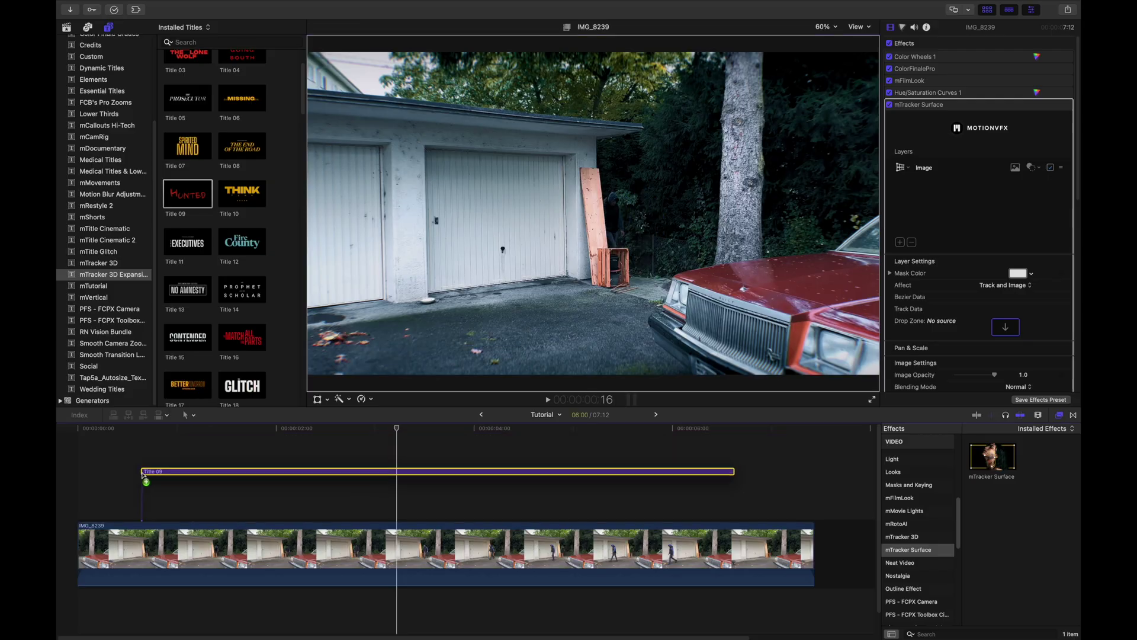
pyautogui.write('litch')
pyautogui.click(397, 513)
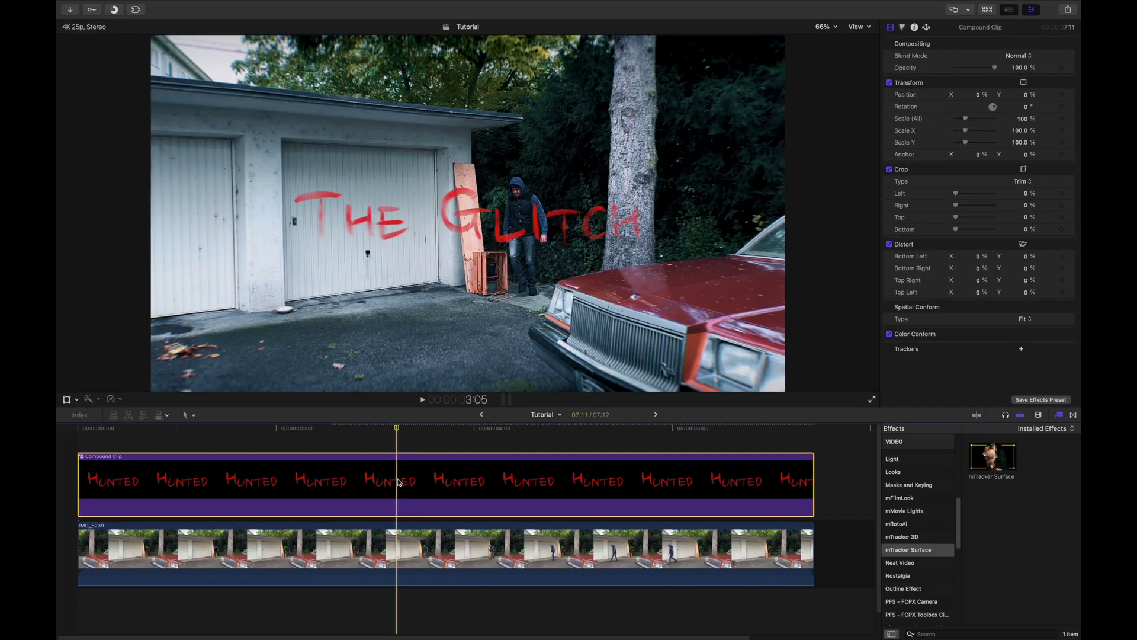
# Disable the title compound clip and make it the source for IMG_8239's mTracker Surface
pyautogui.press('v')
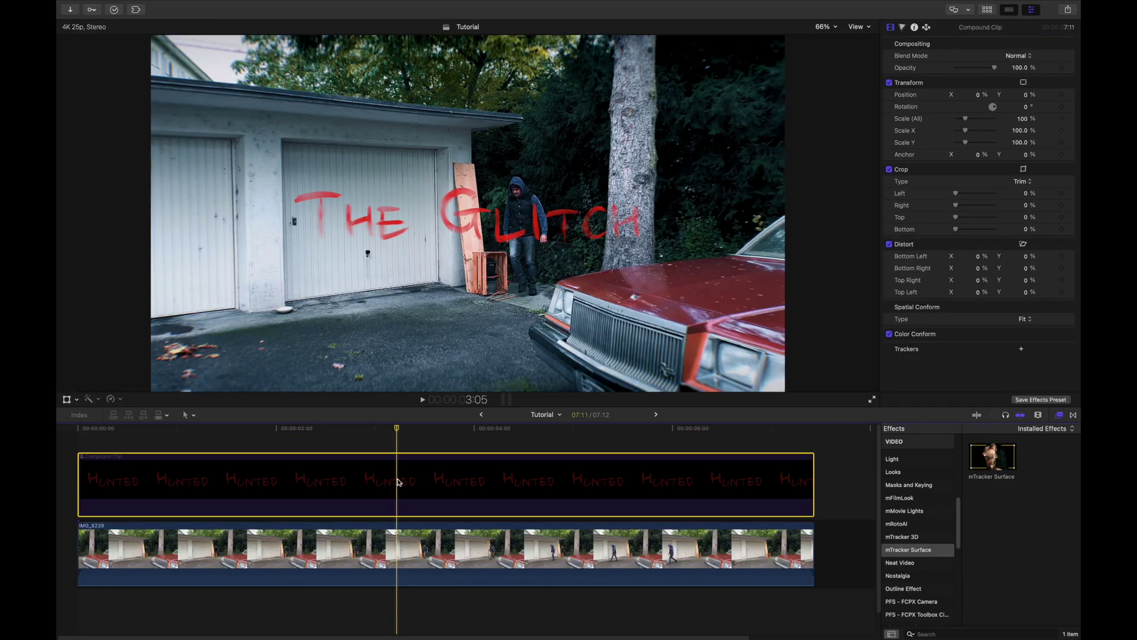
pyautogui.click(393, 549)
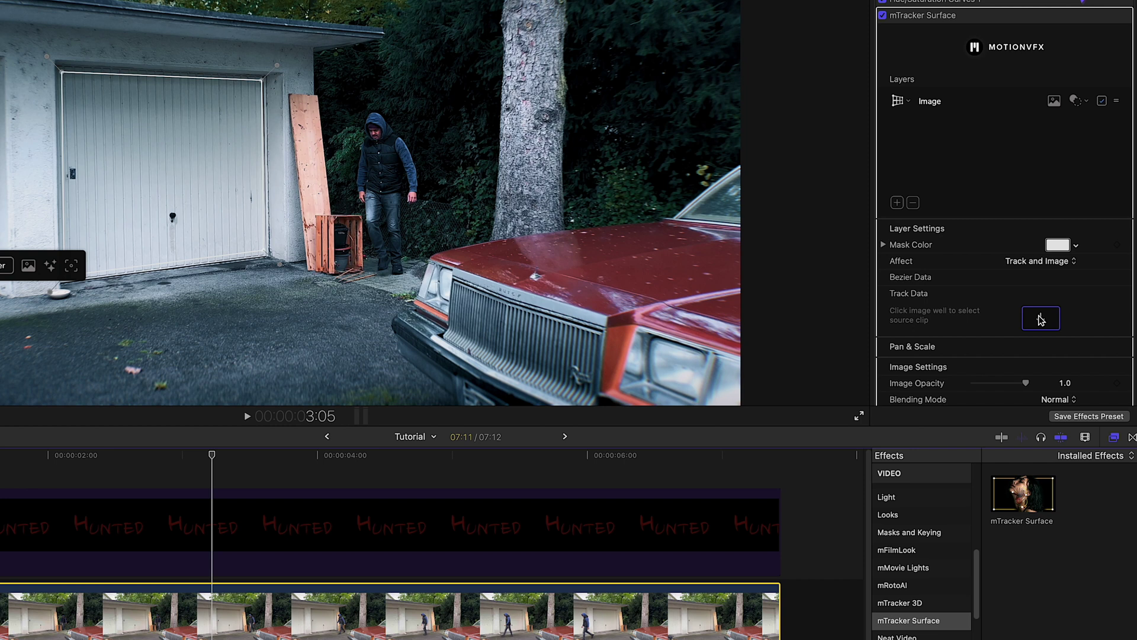
pyautogui.click(1040, 320)
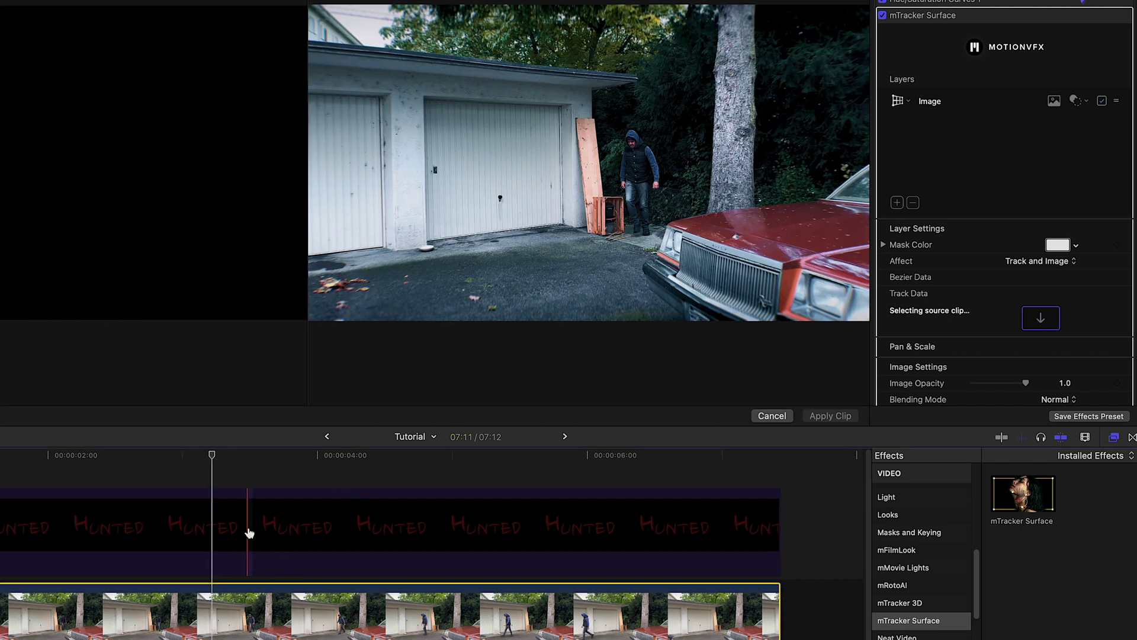
pyautogui.click(829, 416)
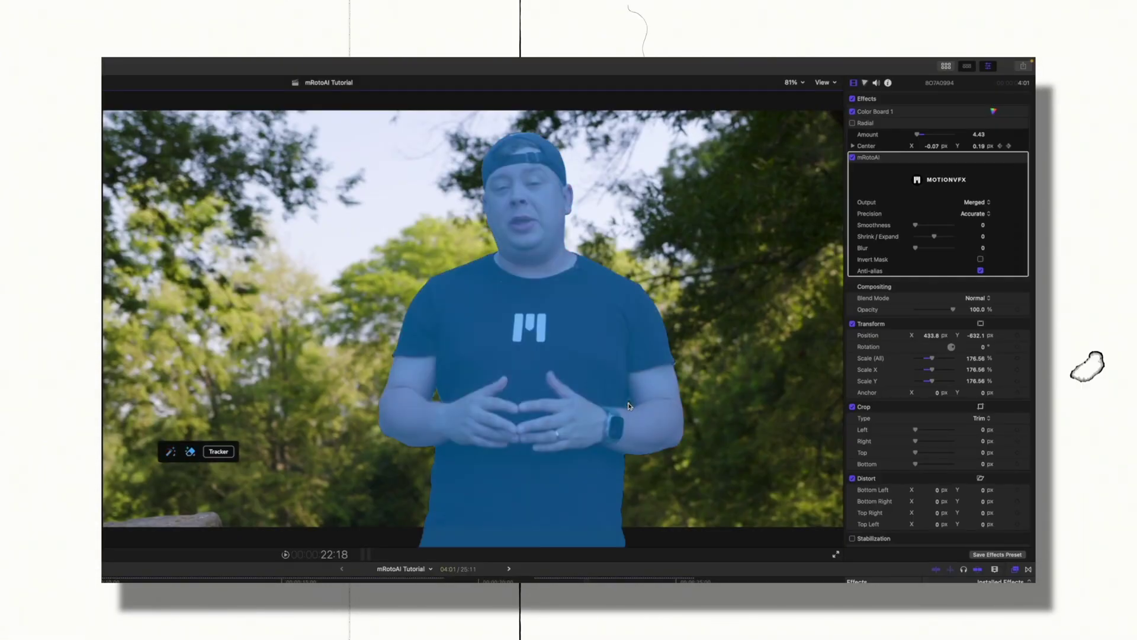
# Track the person's mRotoAI mask forward through the clip
pyautogui.click(218, 452)
pyautogui.click(196, 472)
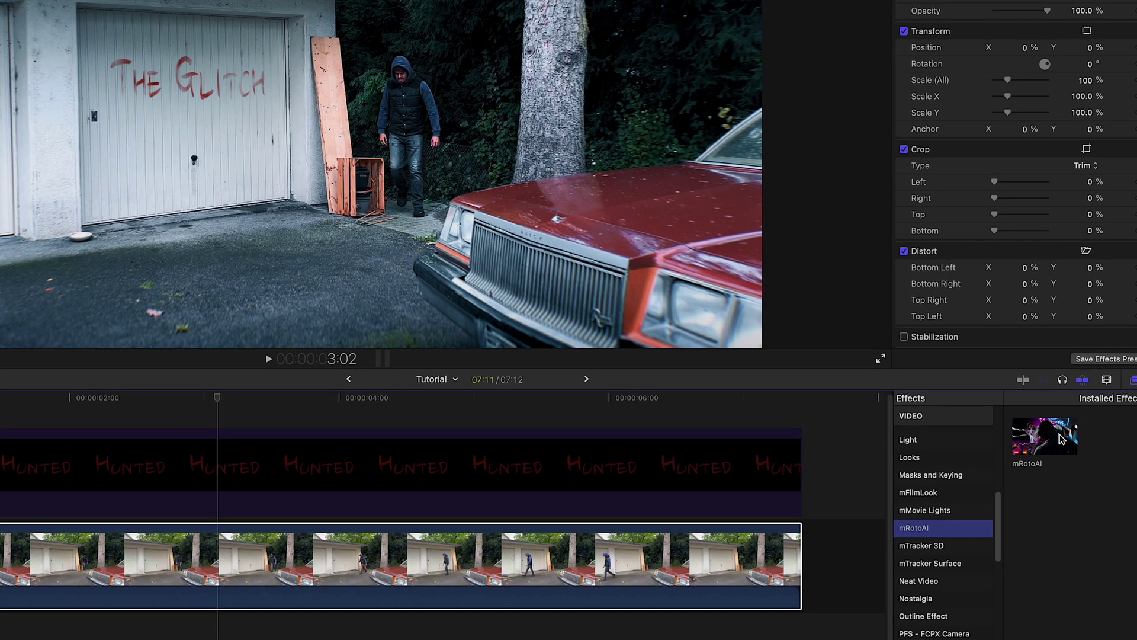
# Apply Accurate-precision mRotoAI to IMG_8239, mark the man, track forwards, and duplicate the clip below
pyautogui.moveTo(1070, 463); pyautogui.dragTo(248, 571)
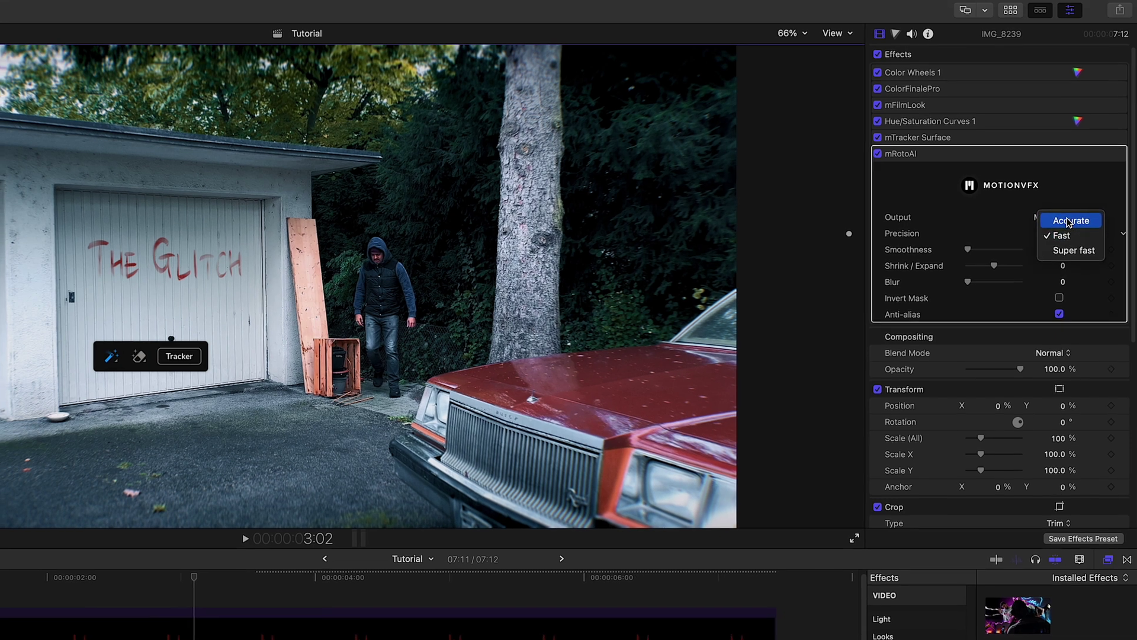
pyautogui.click(1071, 221)
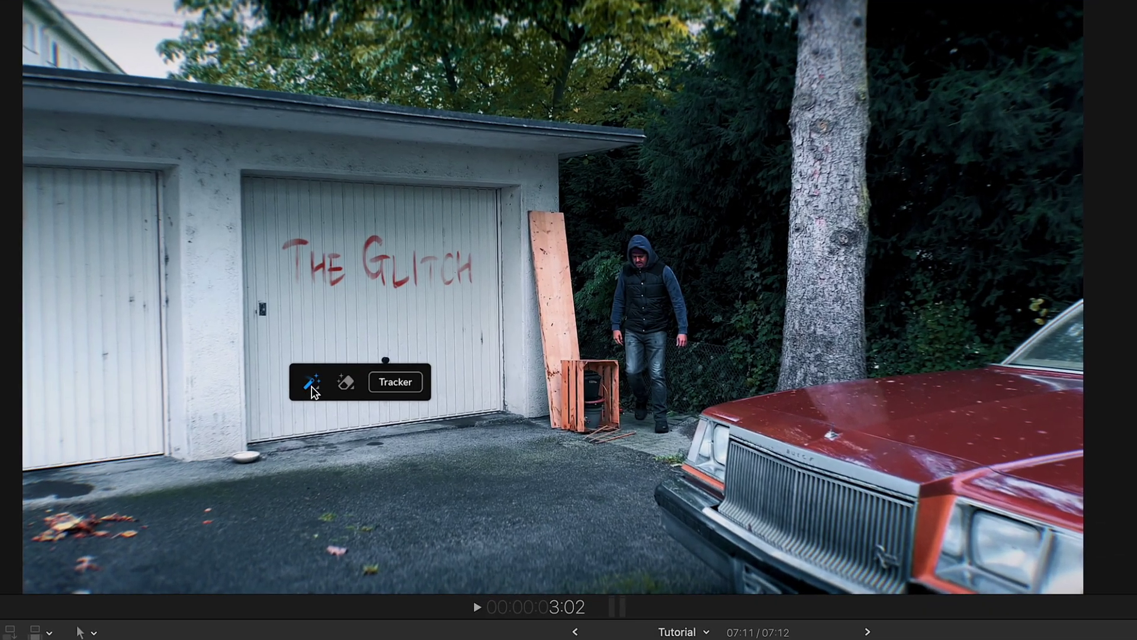
pyautogui.click(312, 385)
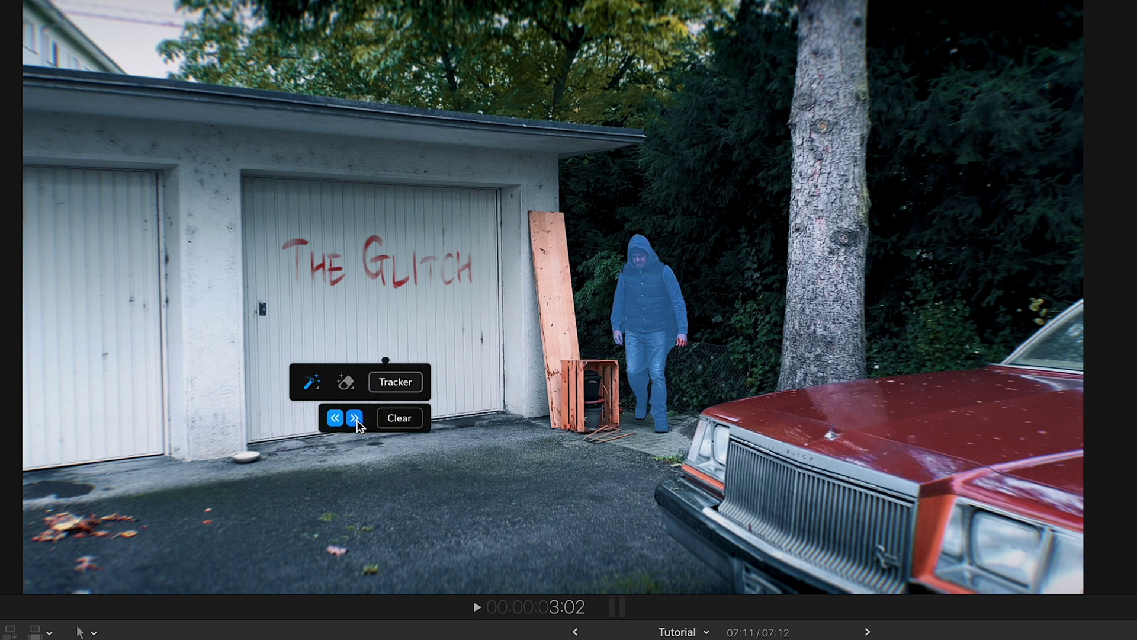
pyautogui.click(356, 419)
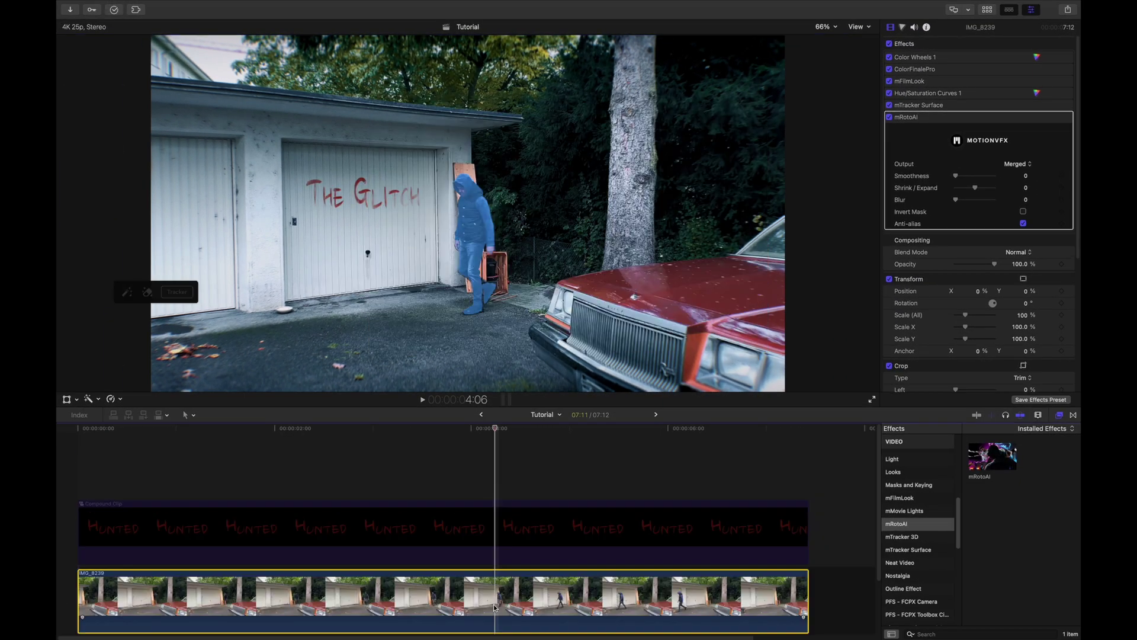
pyautogui.moveTo(496, 570); pyautogui.dragTo(497, 570)
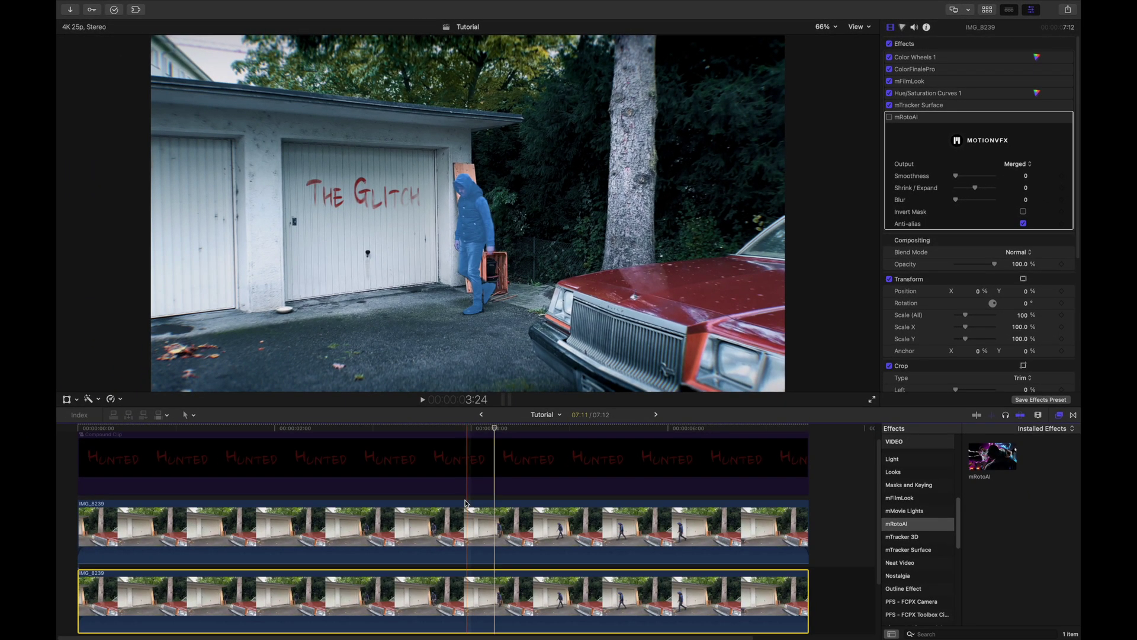
# Set the middle clip's mRotoAI Output to Masked Video
pyautogui.click(496, 537)
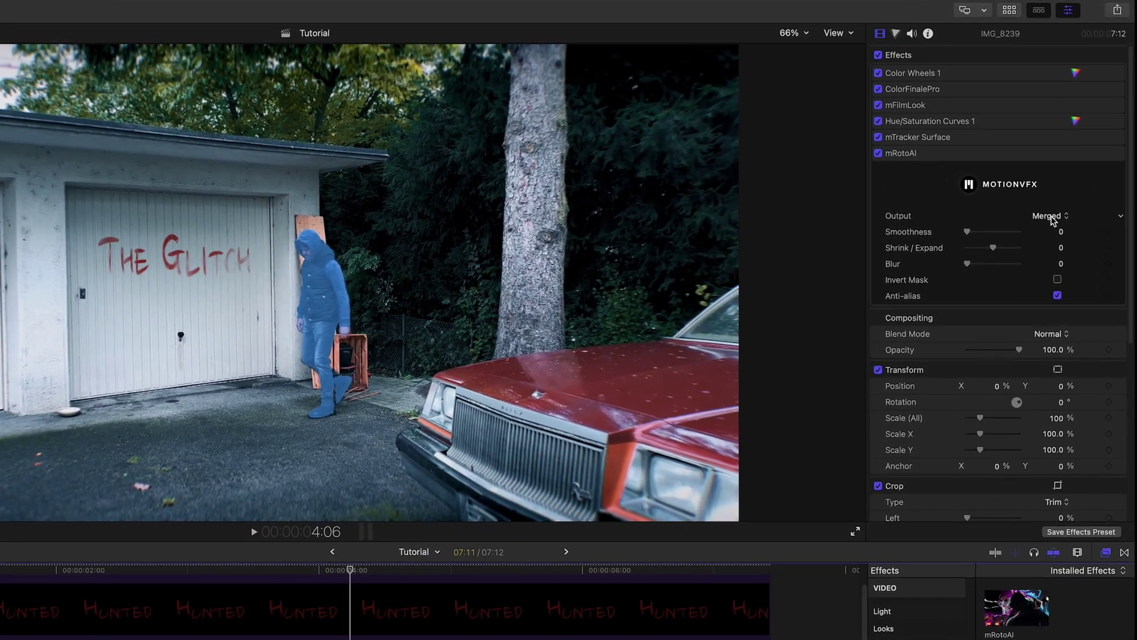
pyautogui.click(1018, 163)
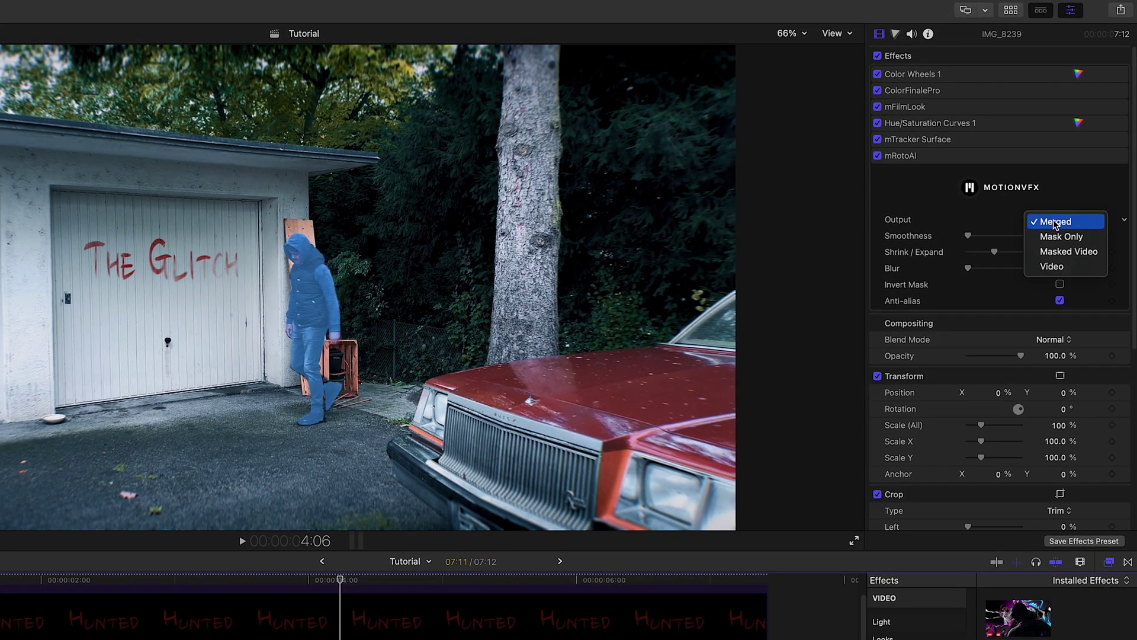
pyautogui.click(1063, 253)
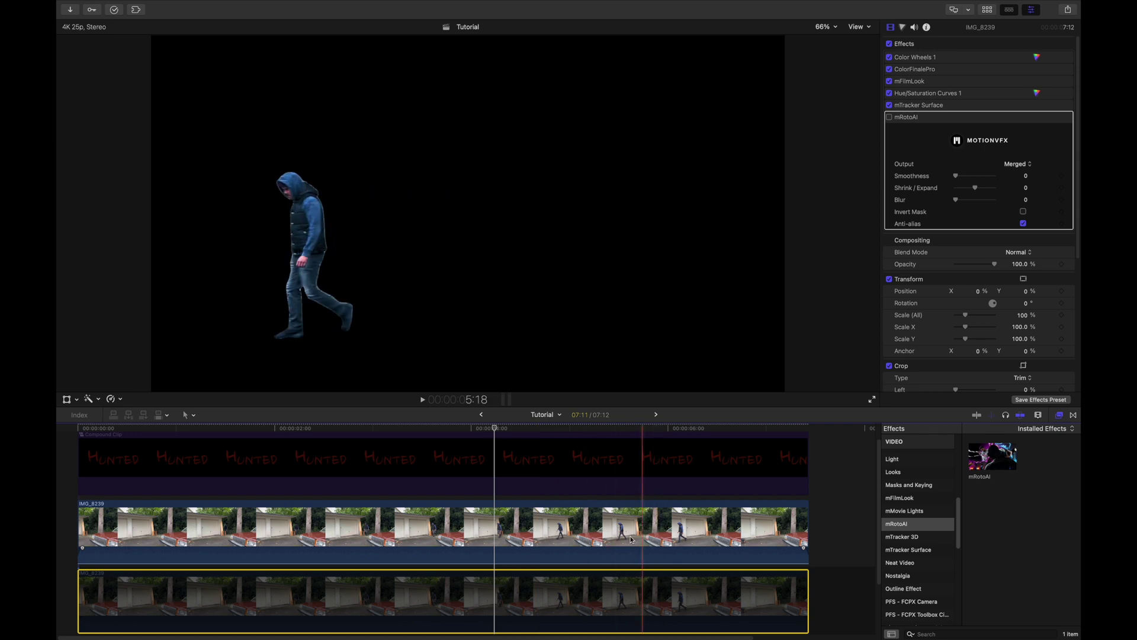
# Refine the mask with Shrink/Expand 0.17 and Blur 0.1, checking Invert Mask on and off
pyautogui.click(555, 533)
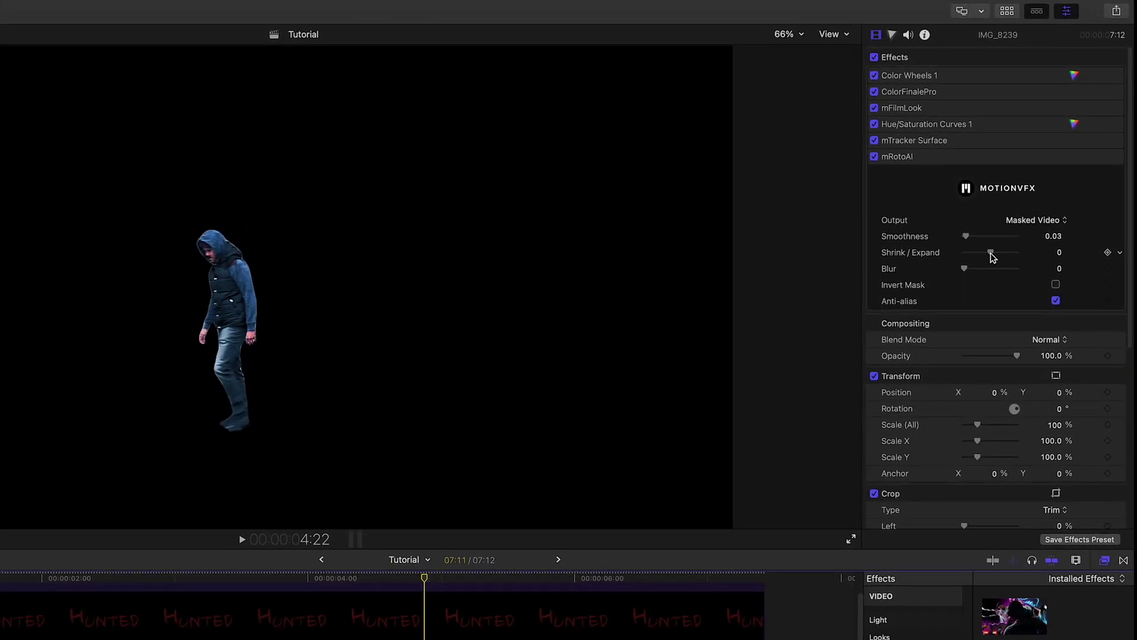
pyautogui.moveTo(976, 190); pyautogui.dragTo(980, 192)
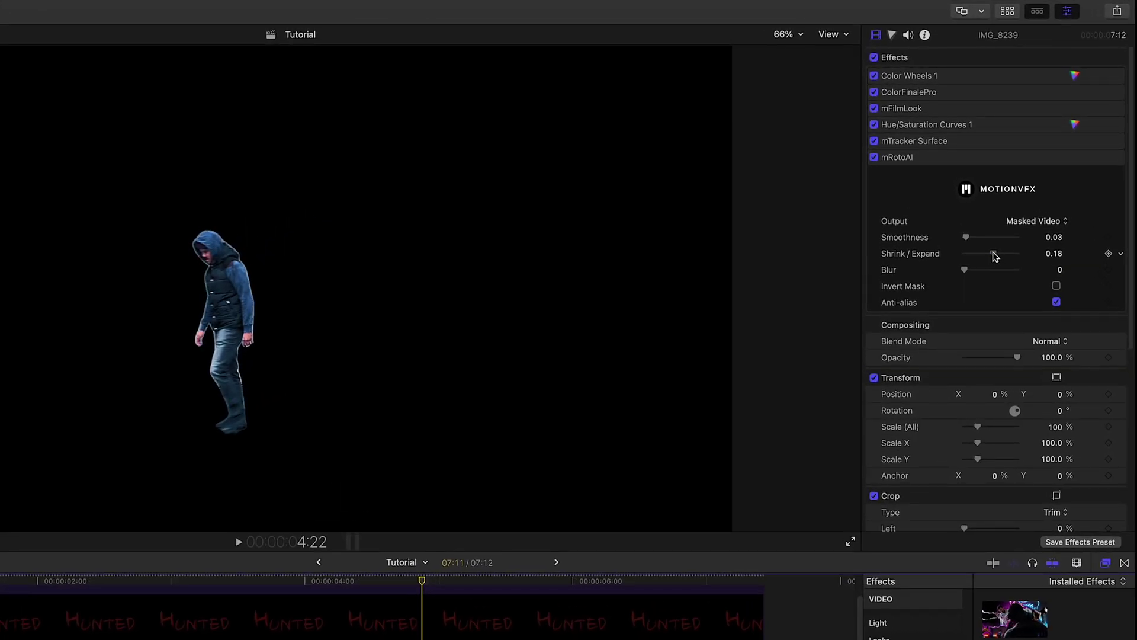
pyautogui.moveTo(965, 270); pyautogui.dragTo(970, 269)
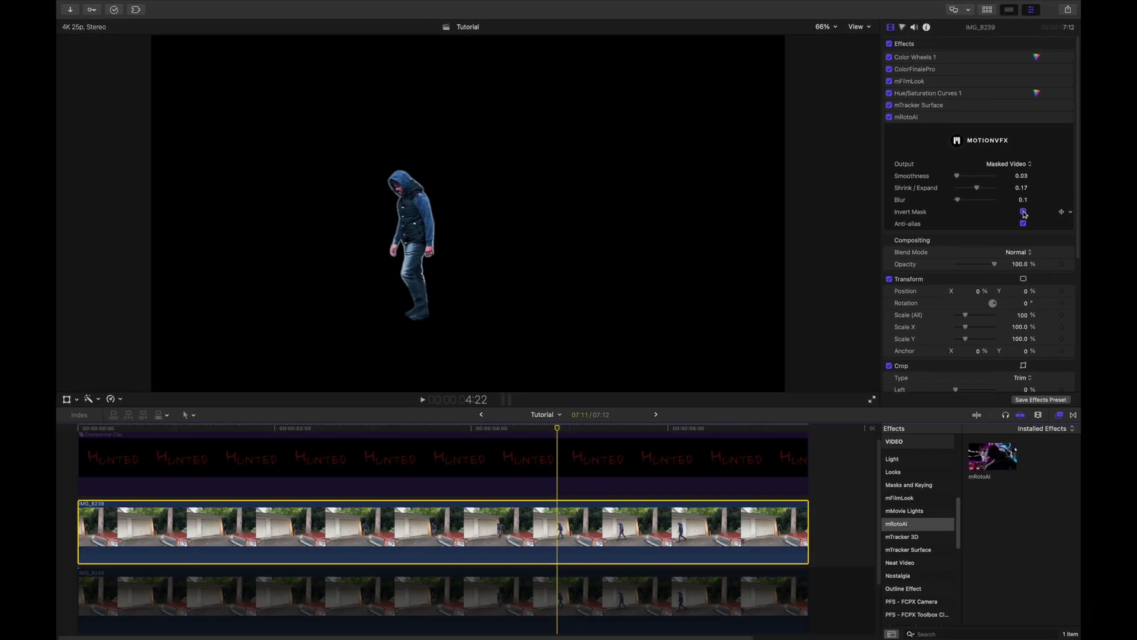
pyautogui.click(1023, 212)
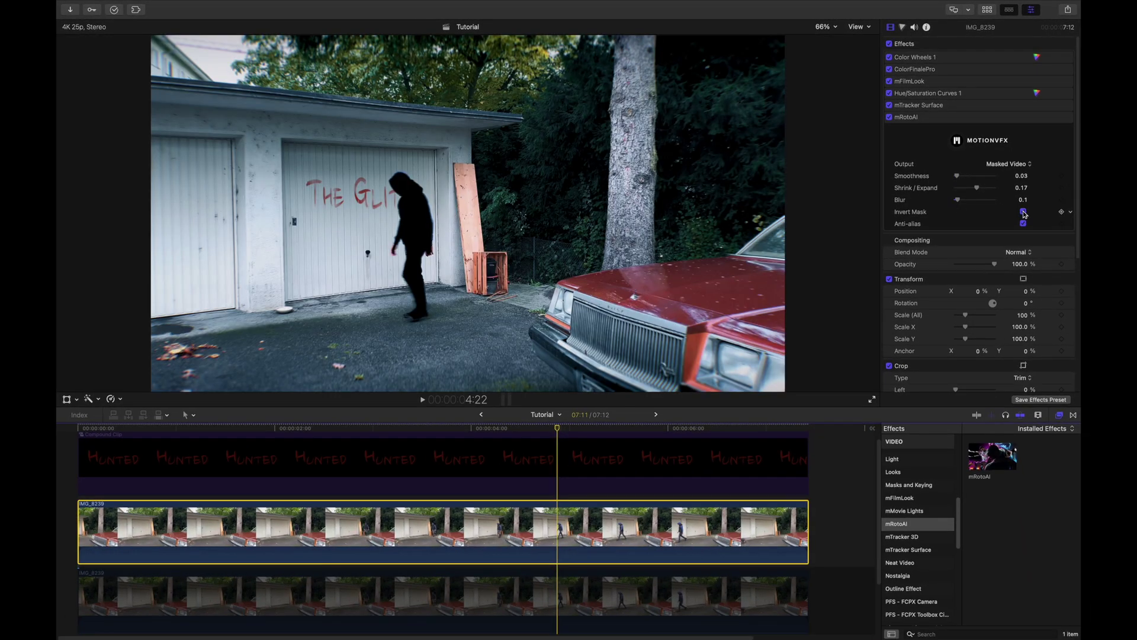
pyautogui.click(1024, 212)
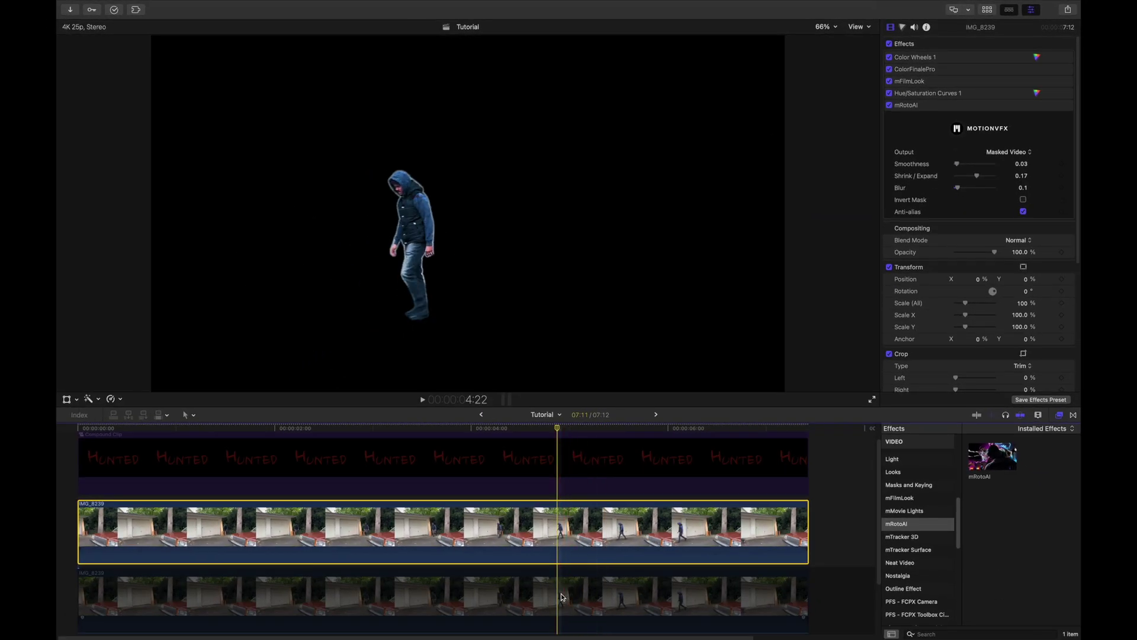
# Enable the bottom background clip and play back the composited shot
pyautogui.press('v')
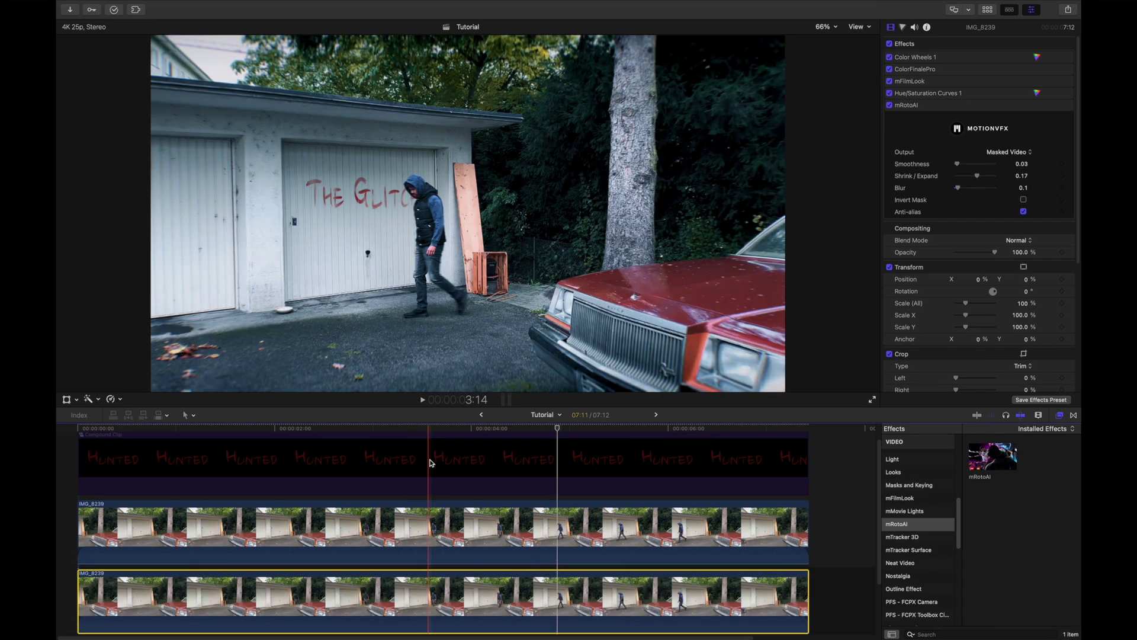
pyautogui.press('space')
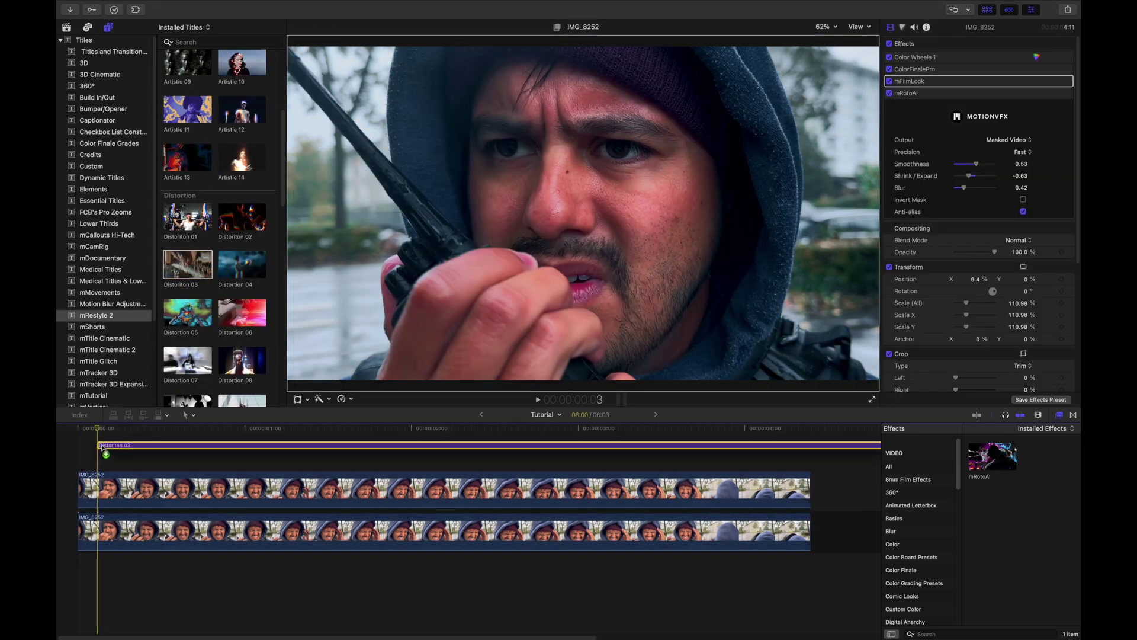
# Place Tech 12 above Distortion 03 and nest both titles with the face clip into Tutorial Clip 4
pyautogui.scroll(-5, 240, 314)
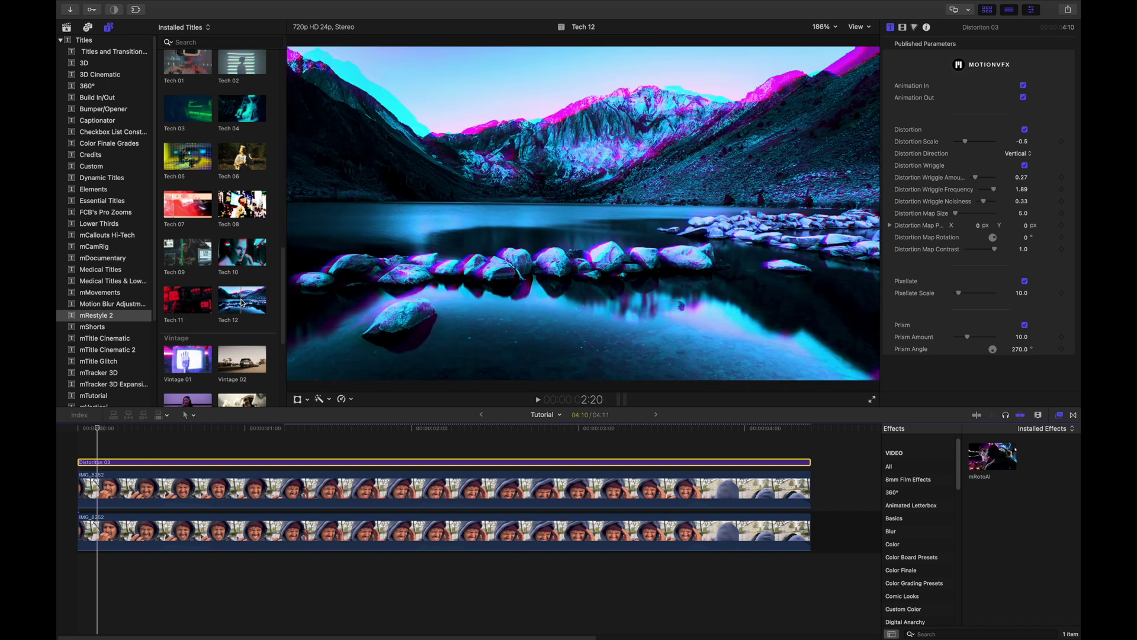
pyautogui.moveTo(236, 300); pyautogui.dragTo(122, 451)
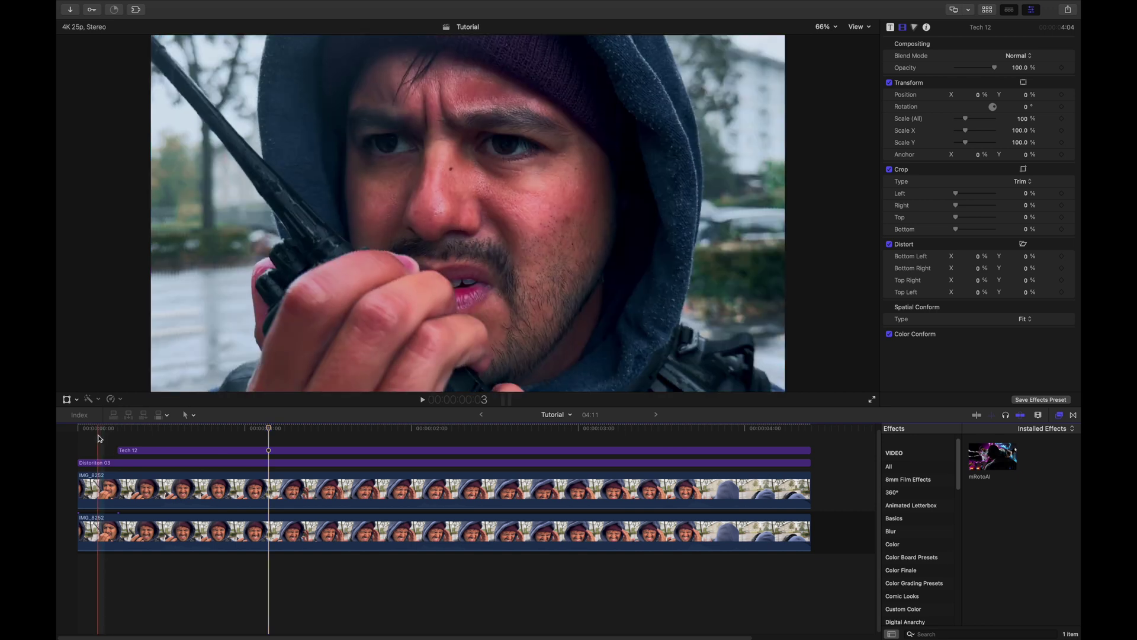
pyautogui.moveTo(98, 434); pyautogui.dragTo(159, 470)
pyautogui.moveTo(247, 500); pyautogui.dragTo(247, 500)
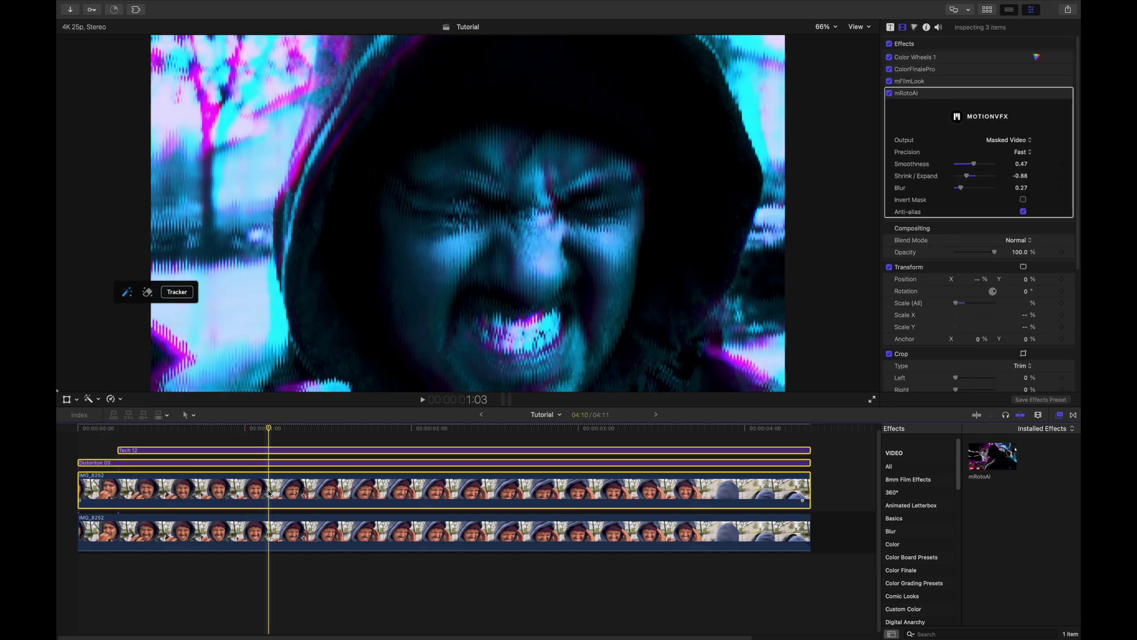
pyautogui.hotkey('alt', 'g')
pyautogui.press('Return')
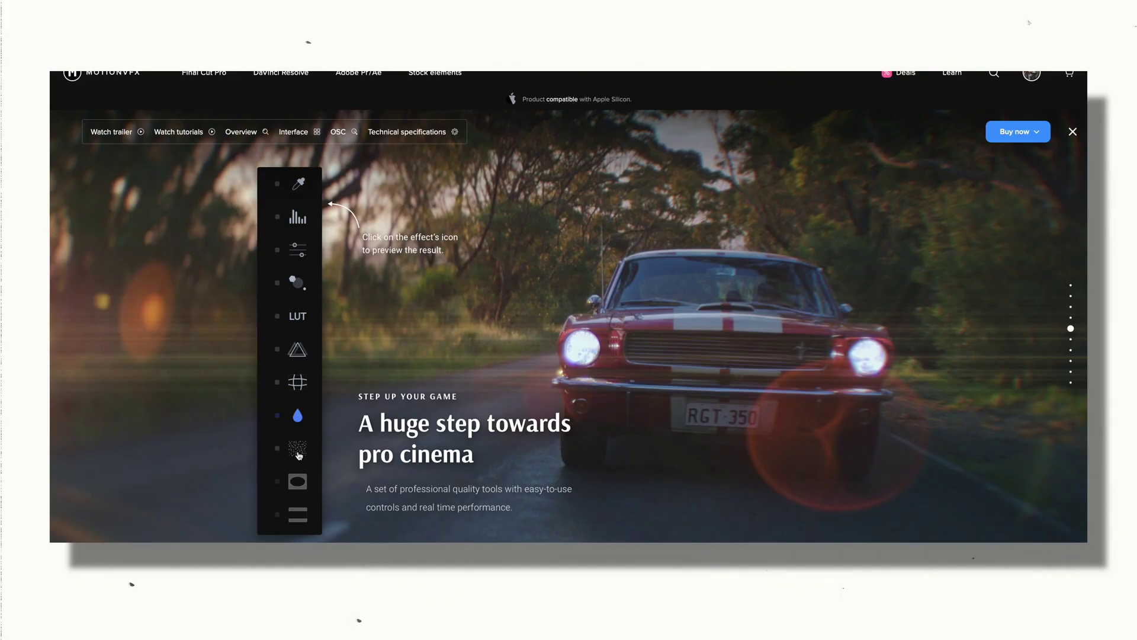
# Preview the vignette effect in the mFilmLook strip and scroll down the page
pyautogui.click(297, 481)
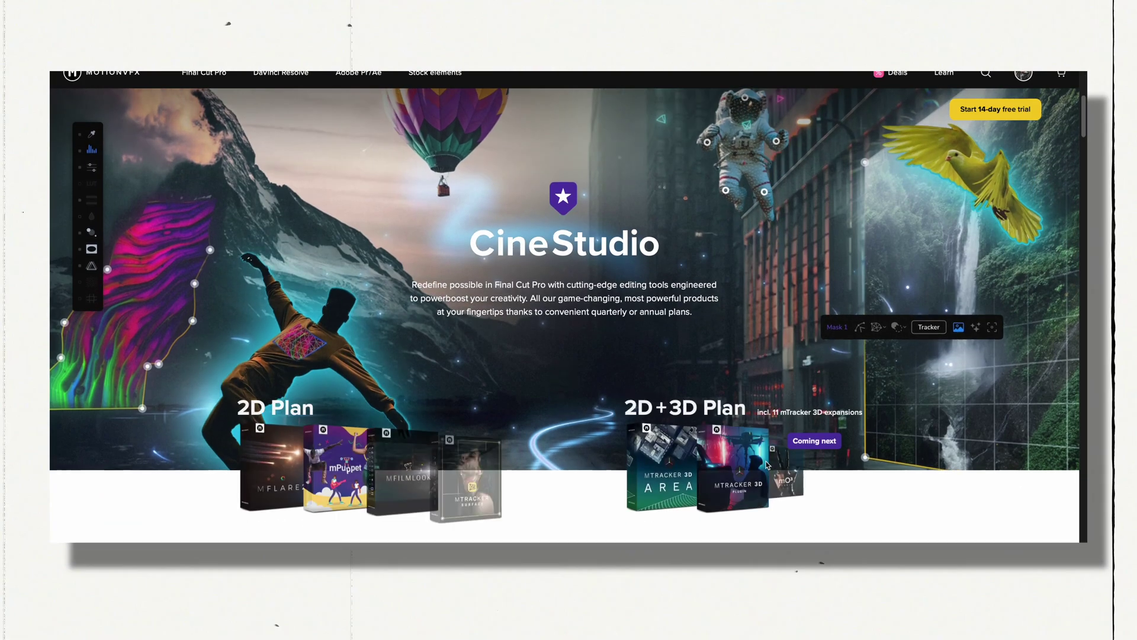
pyautogui.scroll(-5, 765, 461)
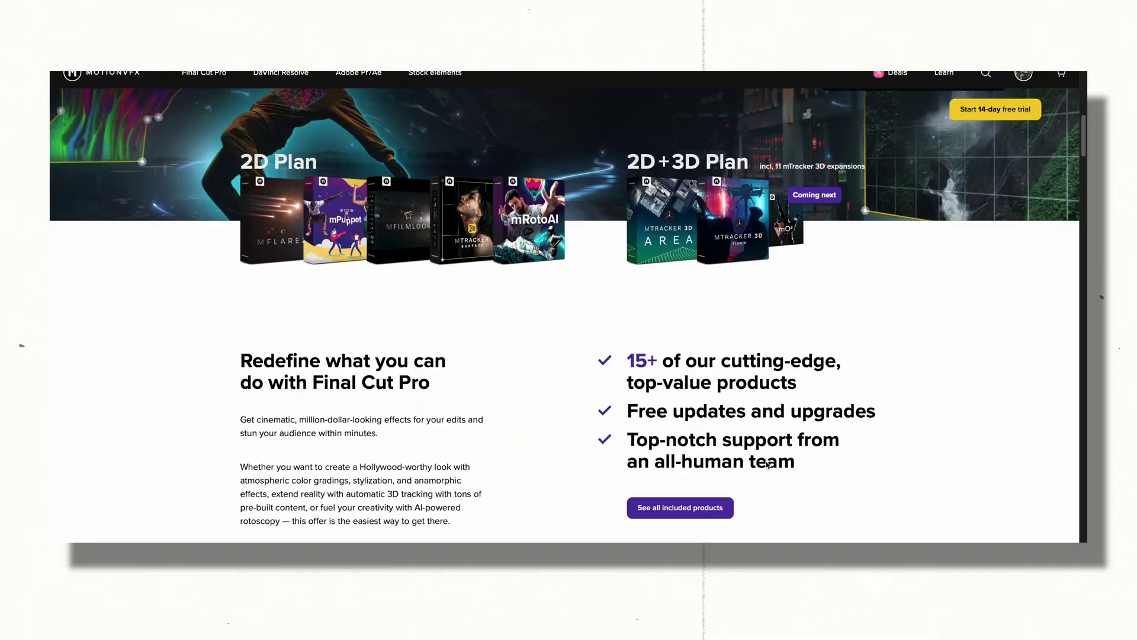